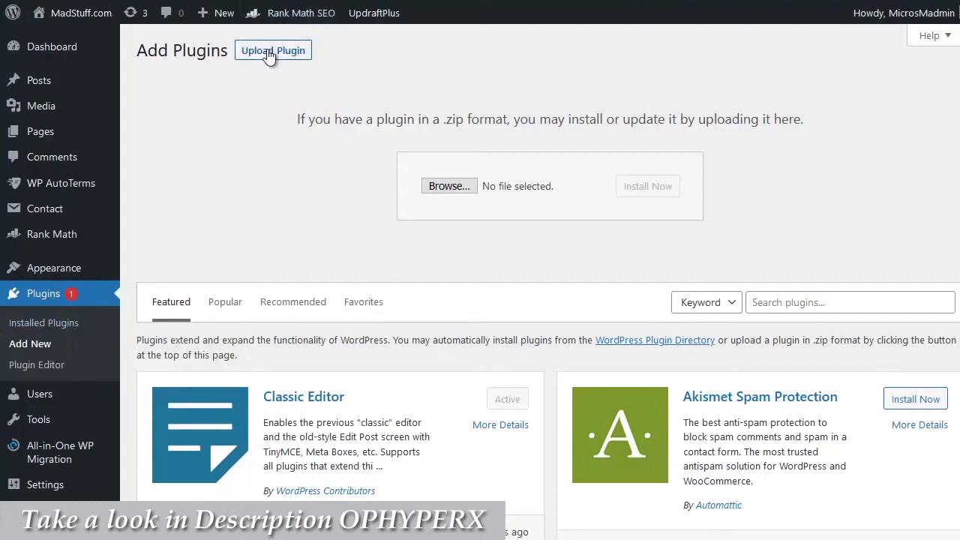
- Upload, install and activate the wpprofiler.zip plugin
click(460, 189)
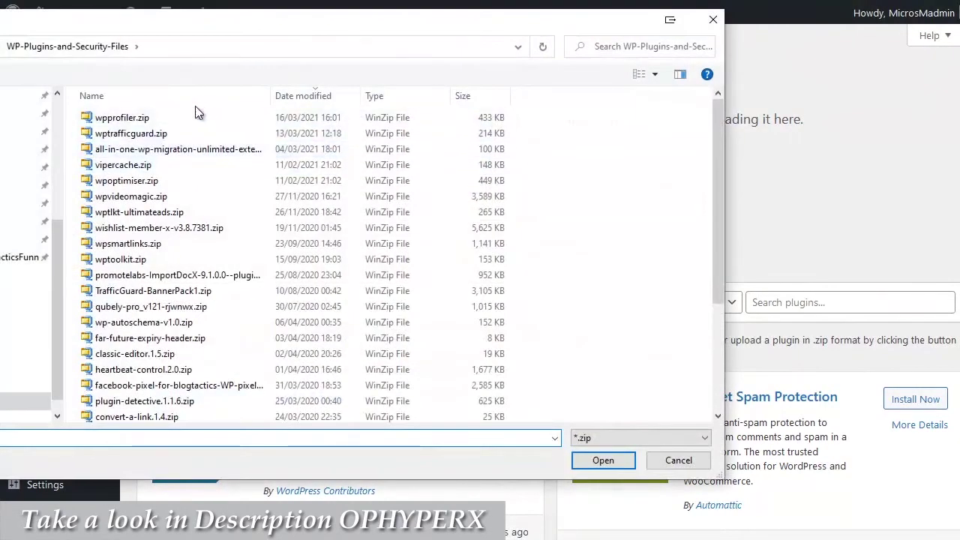
click(150, 122)
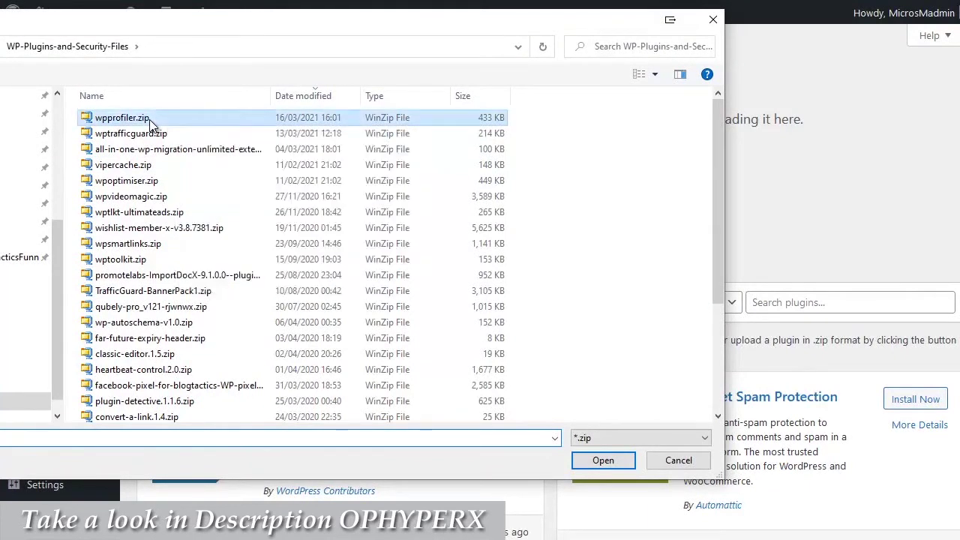
click(587, 461)
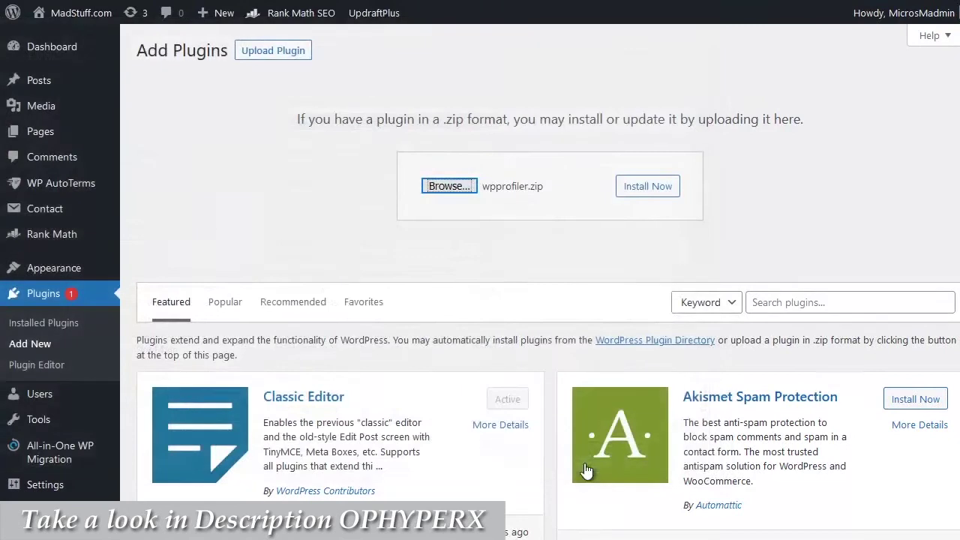
click(653, 192)
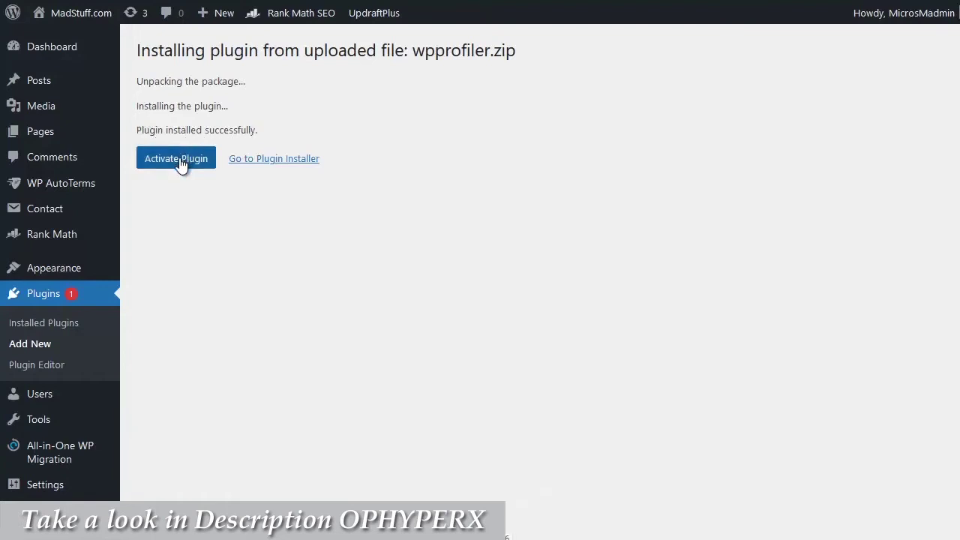
click(180, 163)
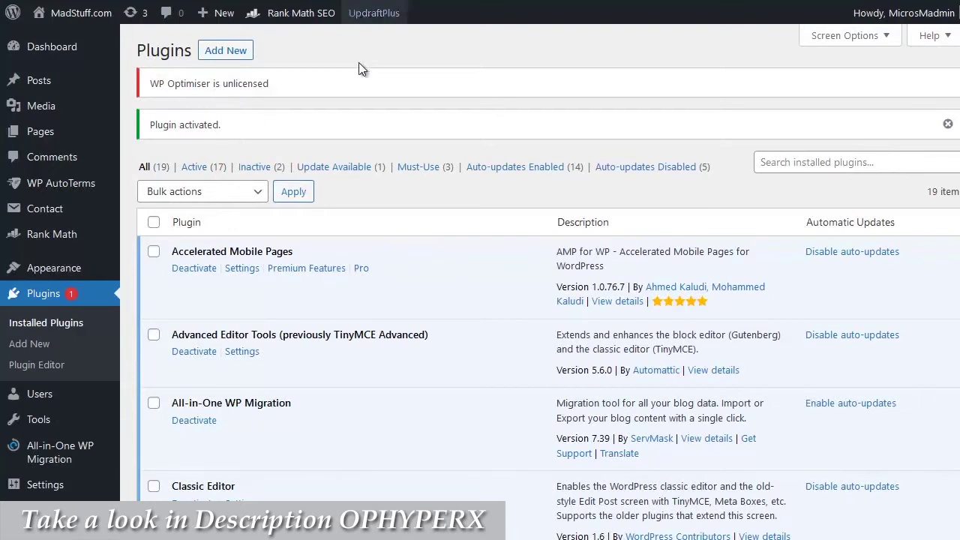
scroll(78, 210, down, 3)
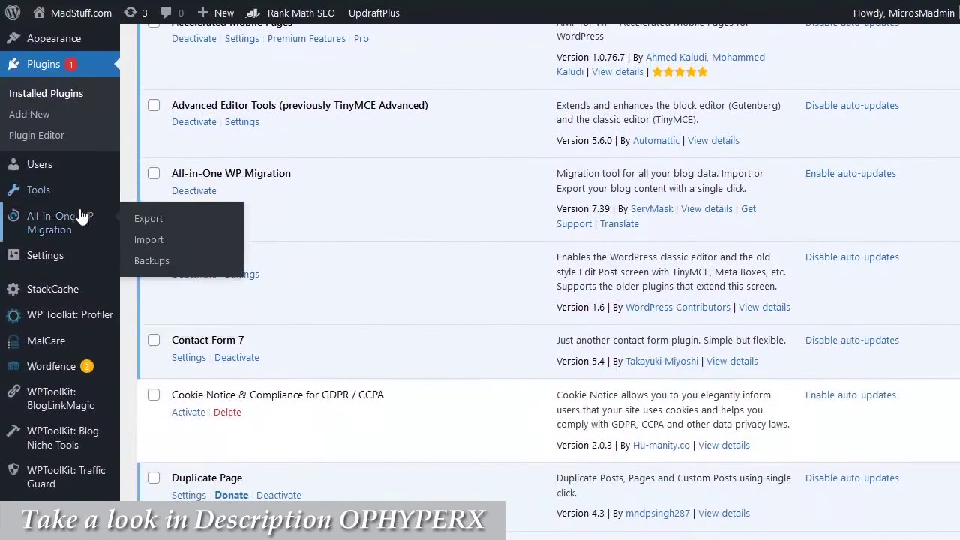
- On the WP Toolkit: Profiler settings, paste the license key into the License Key field and save
click(83, 318)
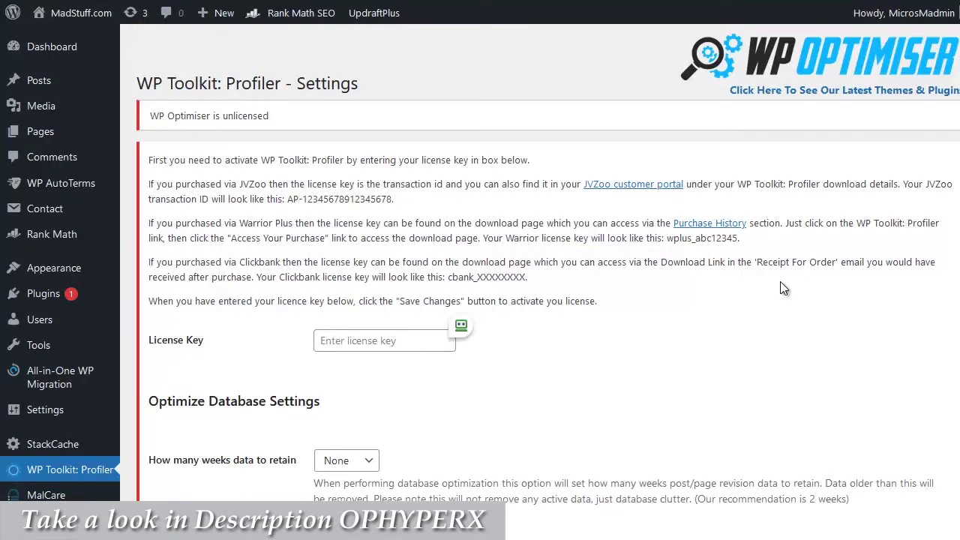
click(384, 341)
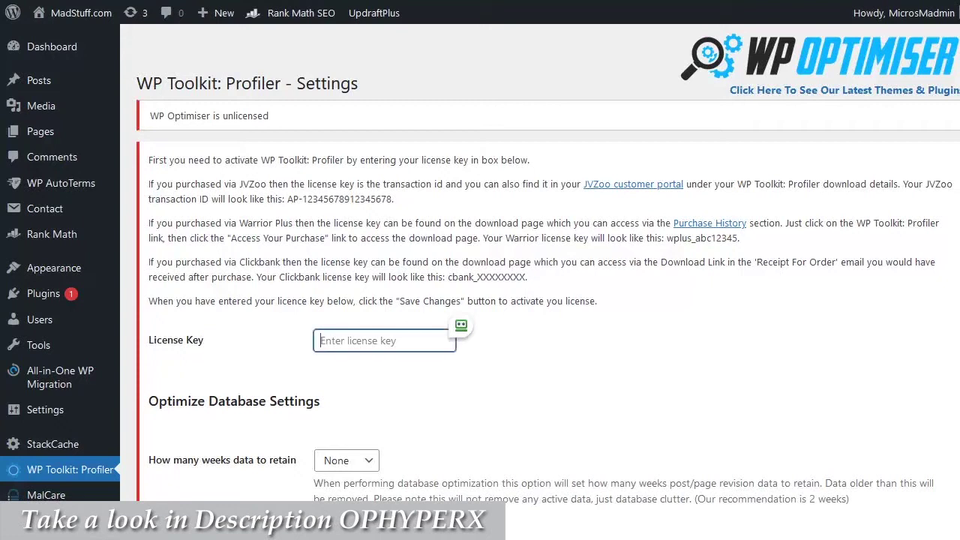
scroll(433, 221, down, 2)
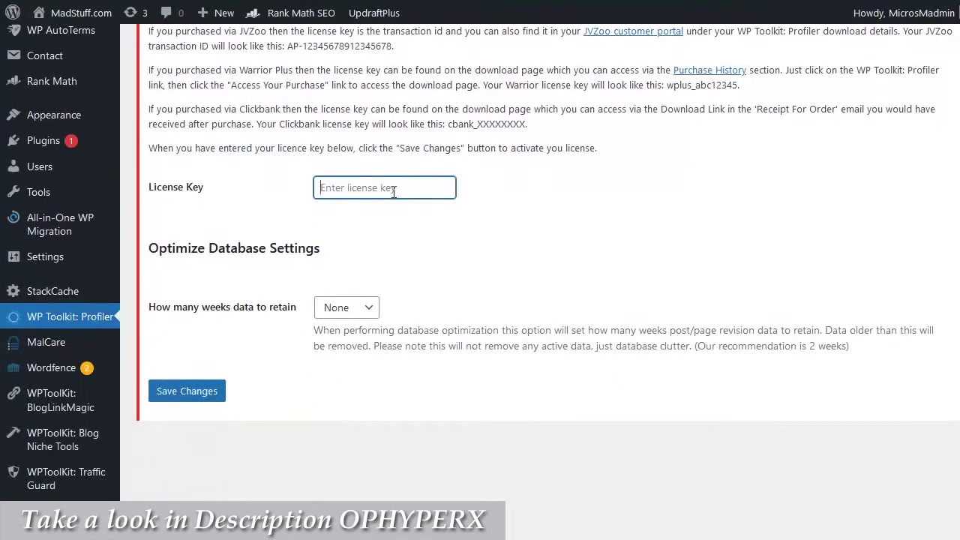
key(ctrl+v)
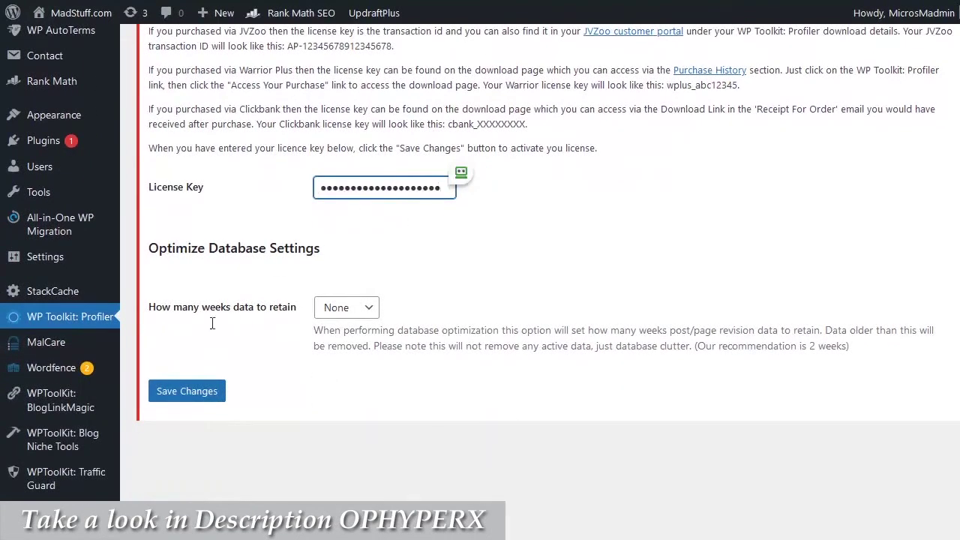
click(188, 391)
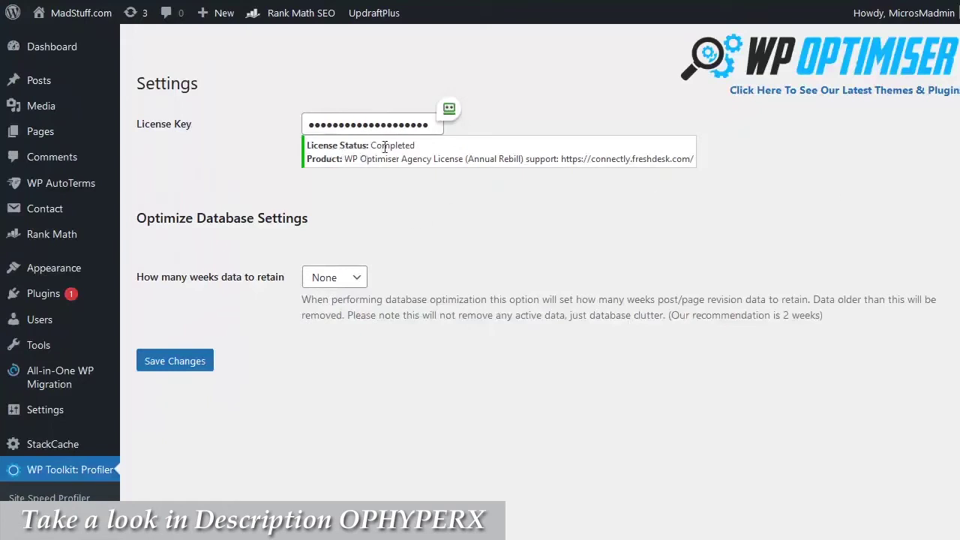
- Go to Optimize Database, showing 93.73% efficiency, 2.2 MB overhead and 36 old revisions
scroll(304, 379, down, 2)
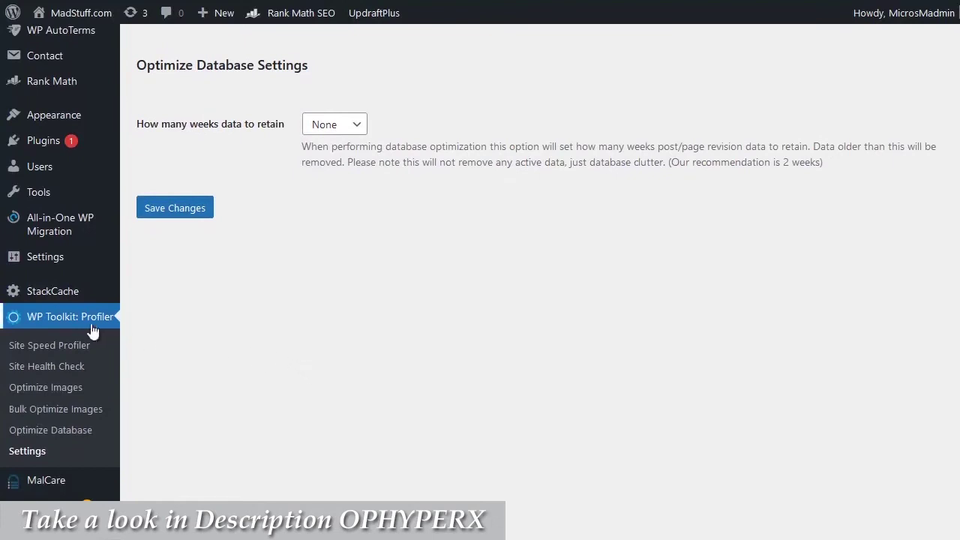
click(85, 440)
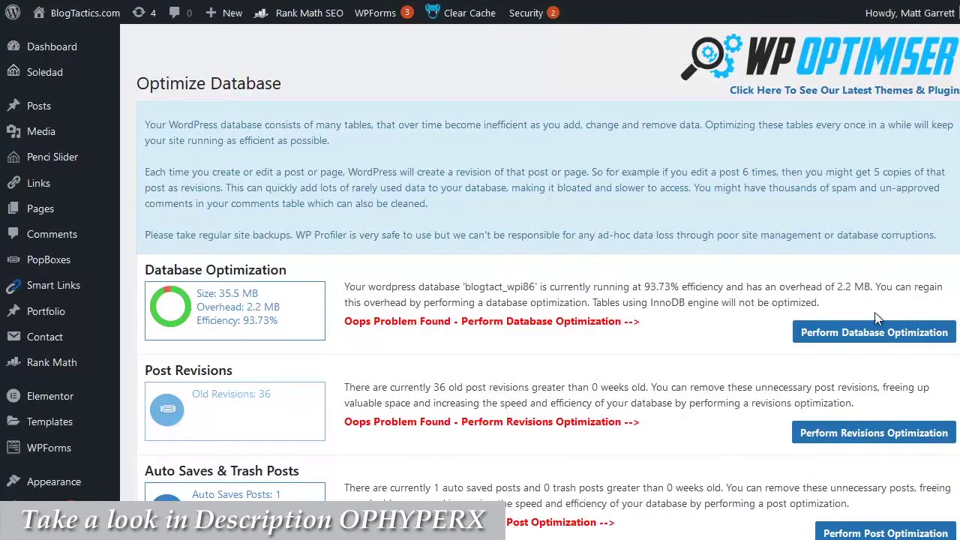
- Run the database optimization, accepting the backup warning, to reach 0 bytes overhead
click(870, 338)
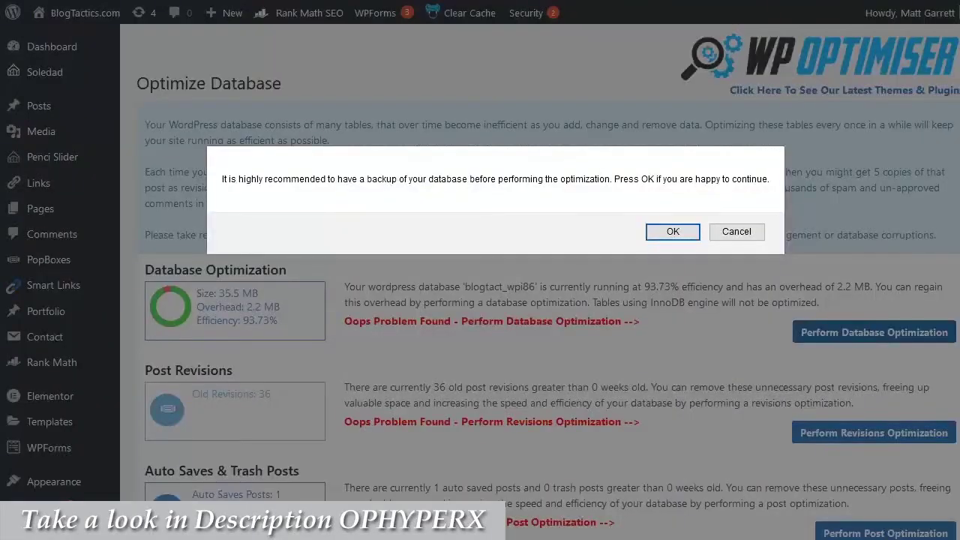
click(673, 232)
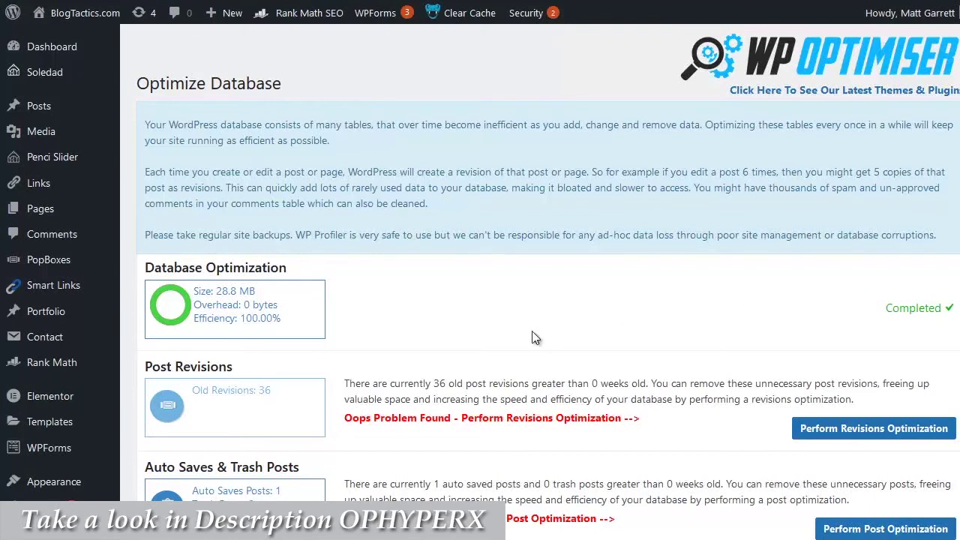
- Remove the 36 old post revisions and the auto-saved posts, confirming each
scroll(534, 338, down, 2)
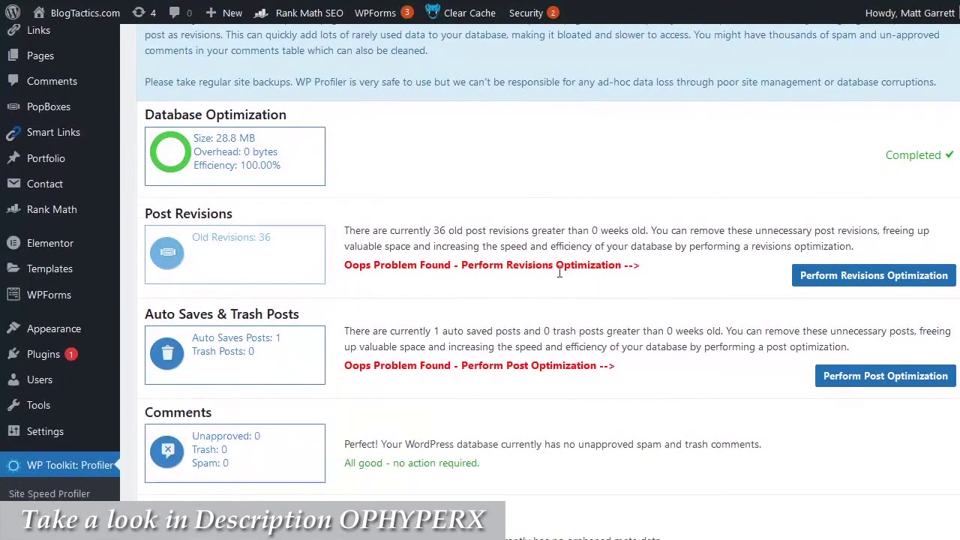
click(825, 279)
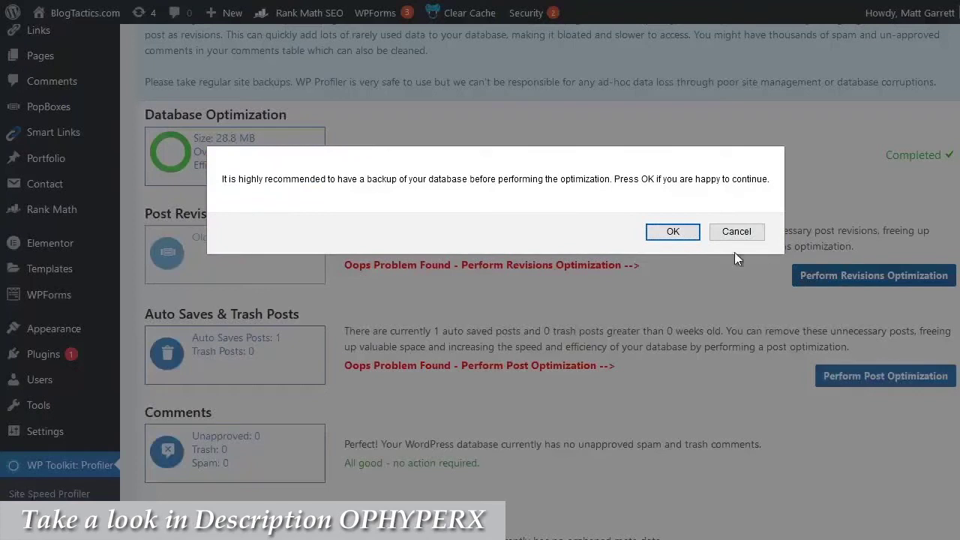
click(652, 231)
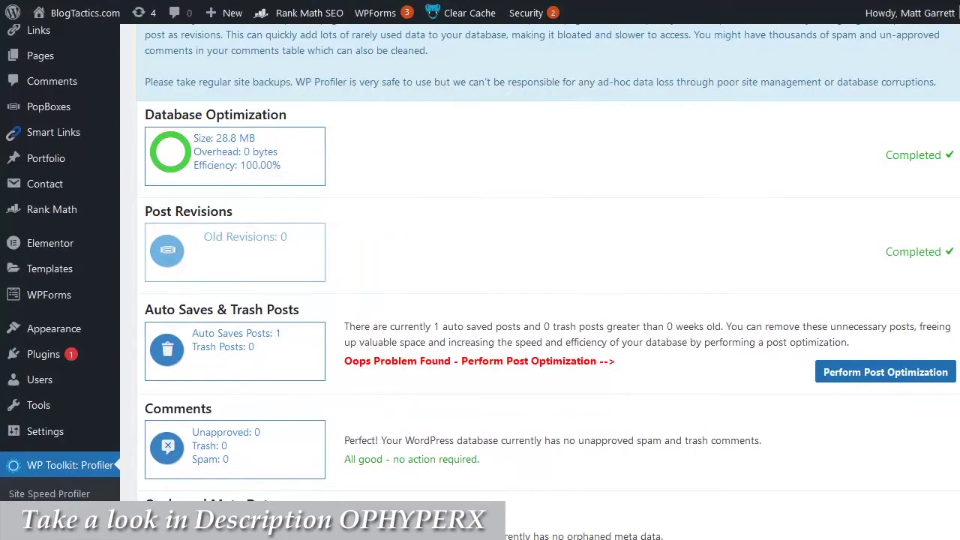
click(857, 372)
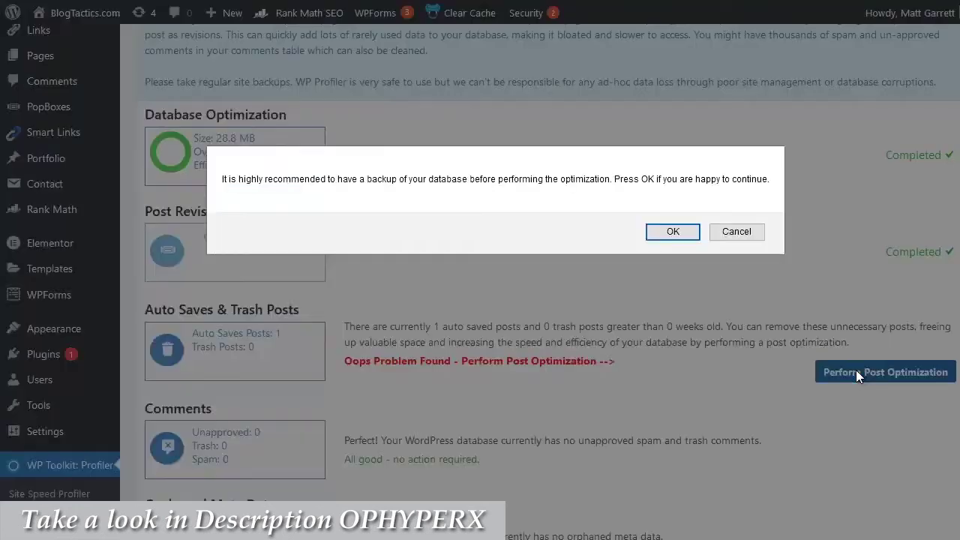
click(670, 232)
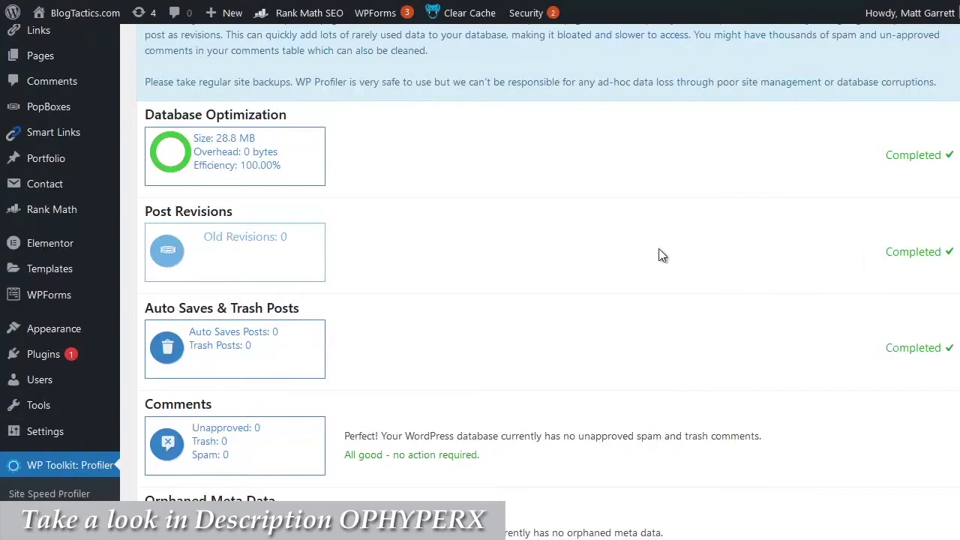
scroll(659, 255, down, 2)
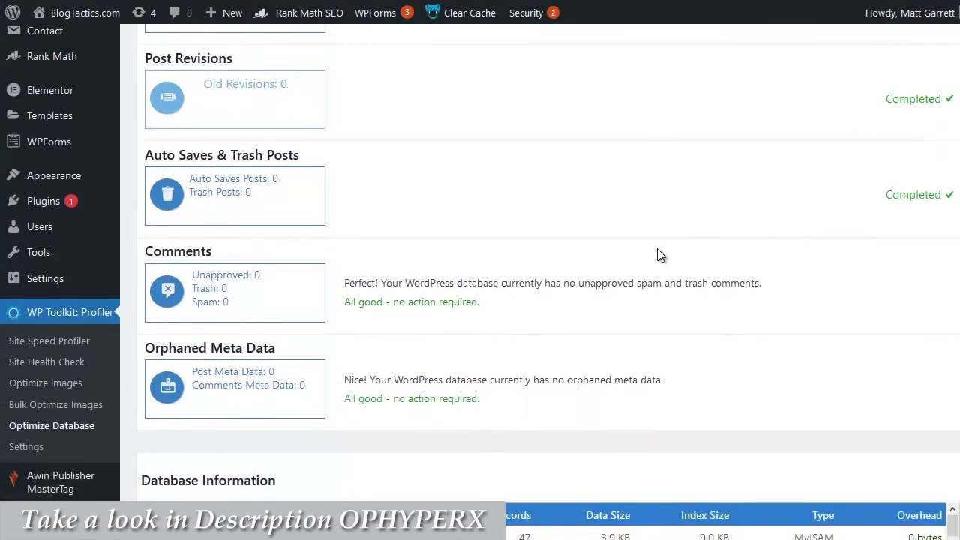
scroll(659, 254, up, 1)
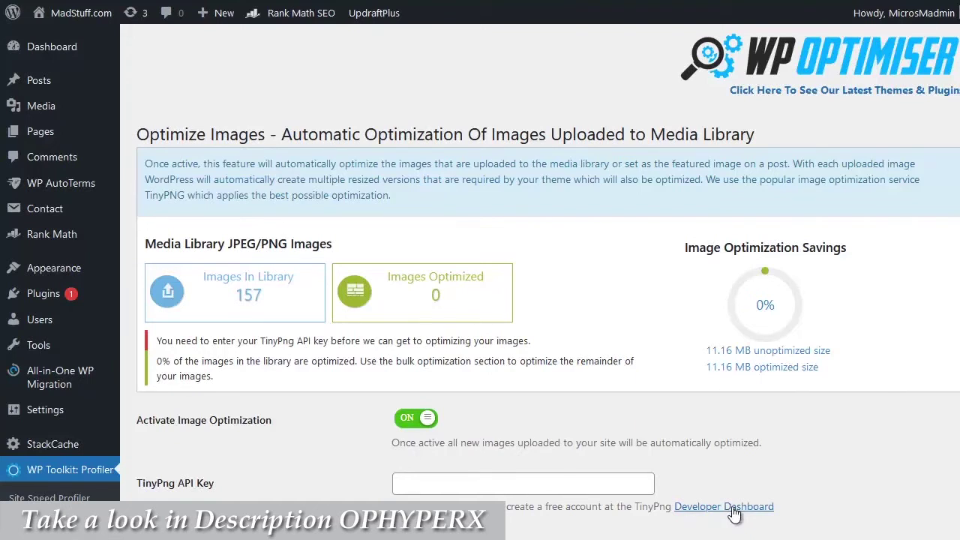
click(734, 514)
click(491, 480)
scroll(316, 463, down, 2)
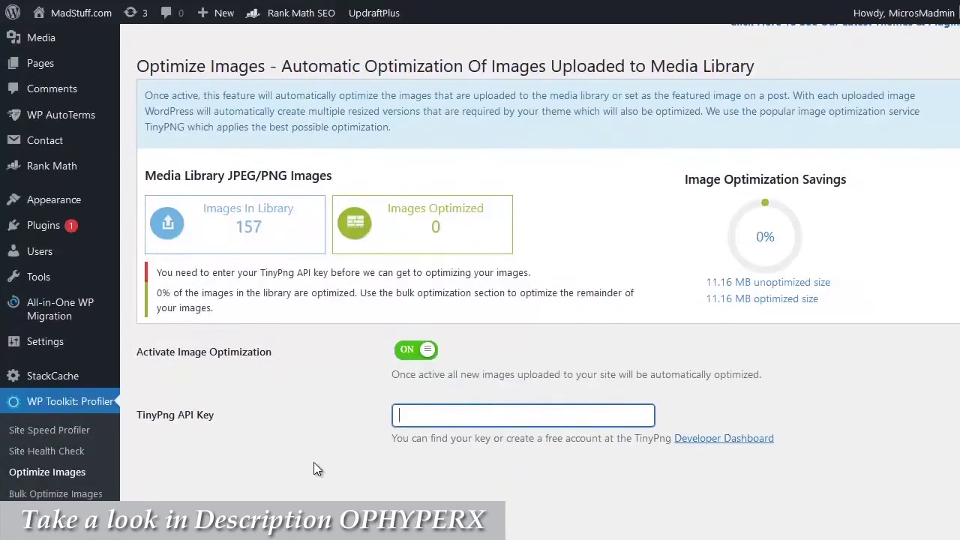
click(254, 487)
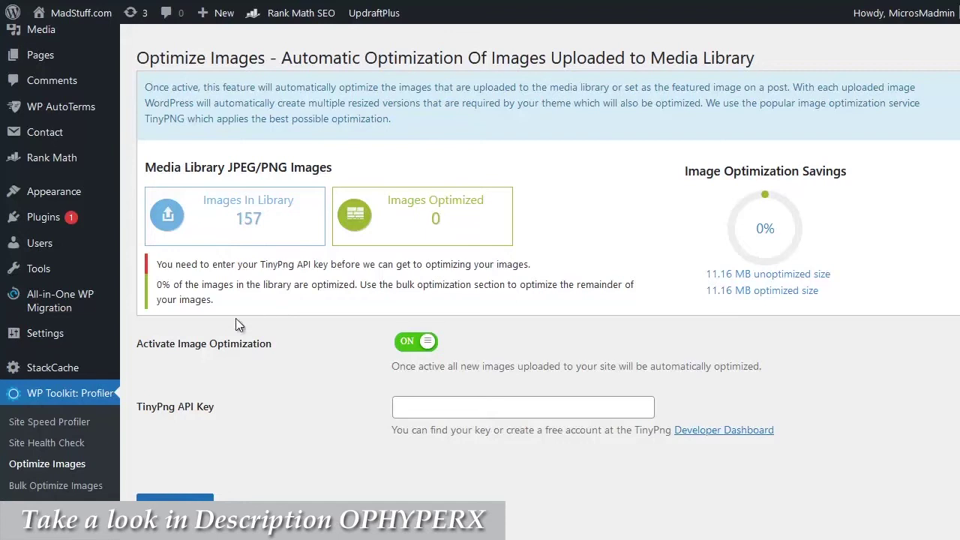
- Bulk optimize a batch of 30 library images, leaving 123 unoptimized at 25.9% savings
click(69, 487)
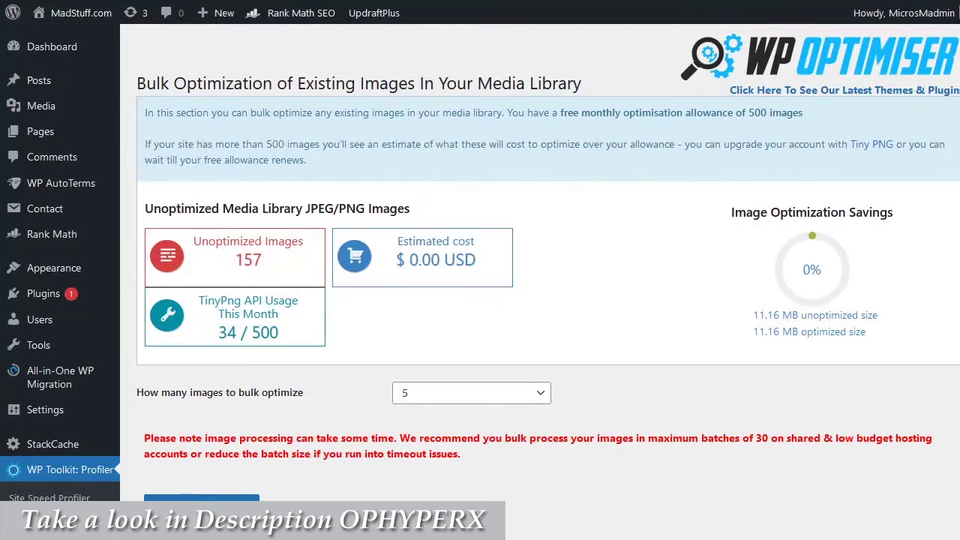
click(527, 400)
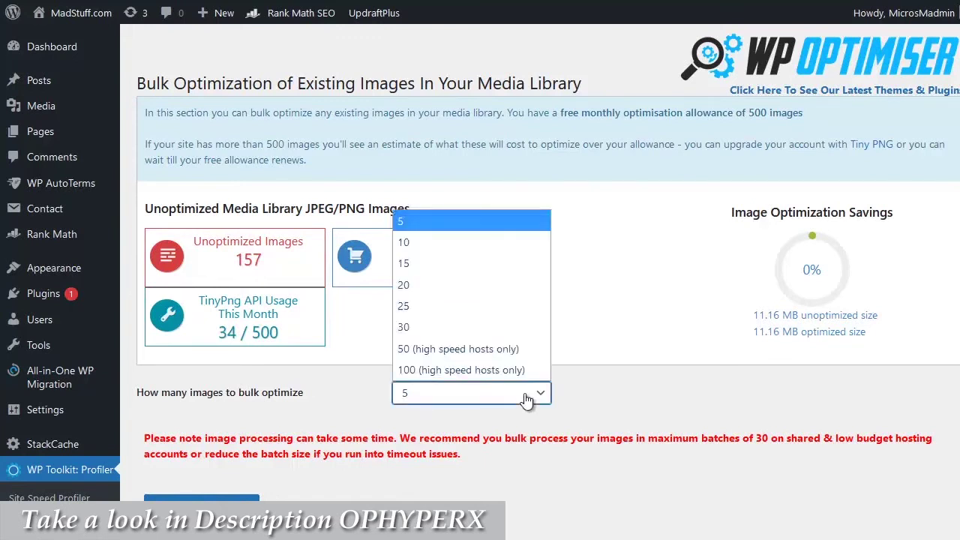
click(459, 334)
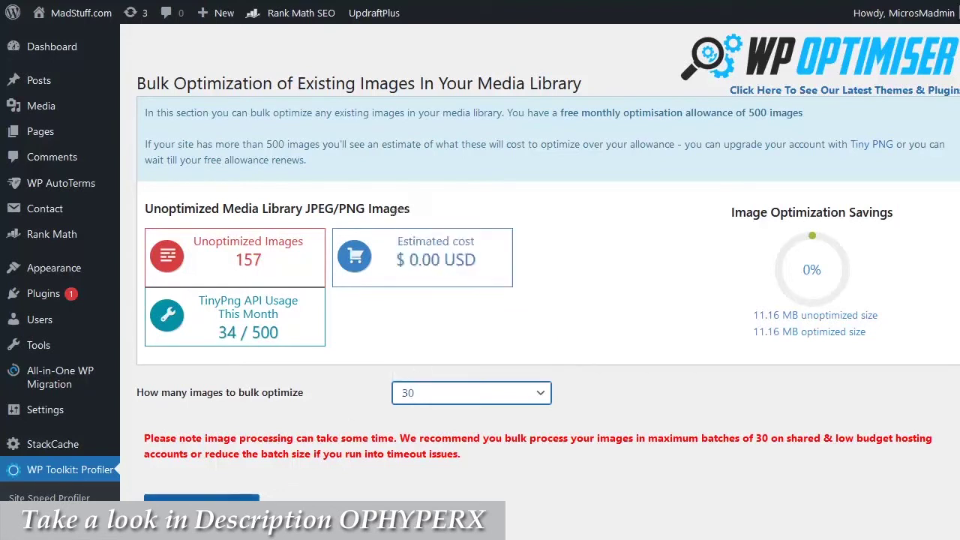
click(201, 509)
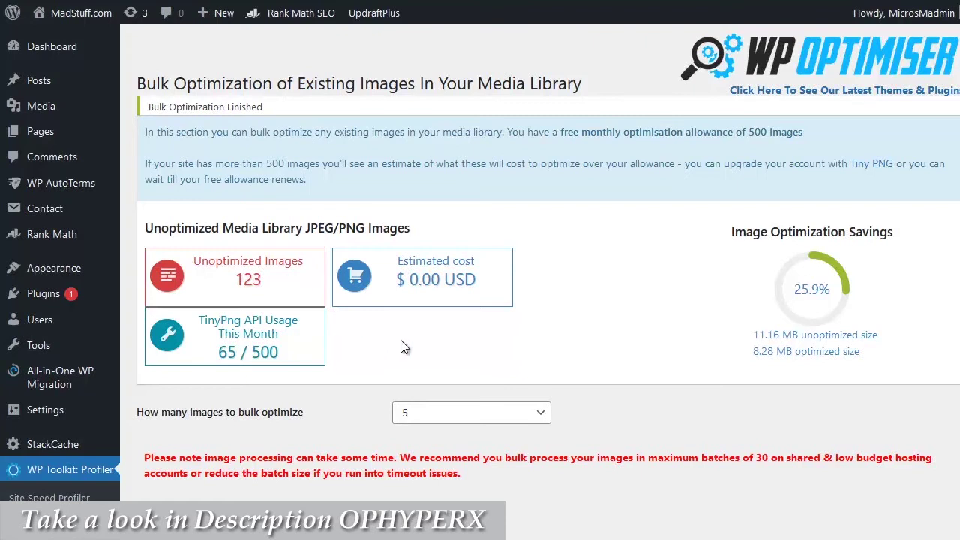
- Set the bulk optimization batch size back to 30 images
click(542, 414)
click(538, 347)
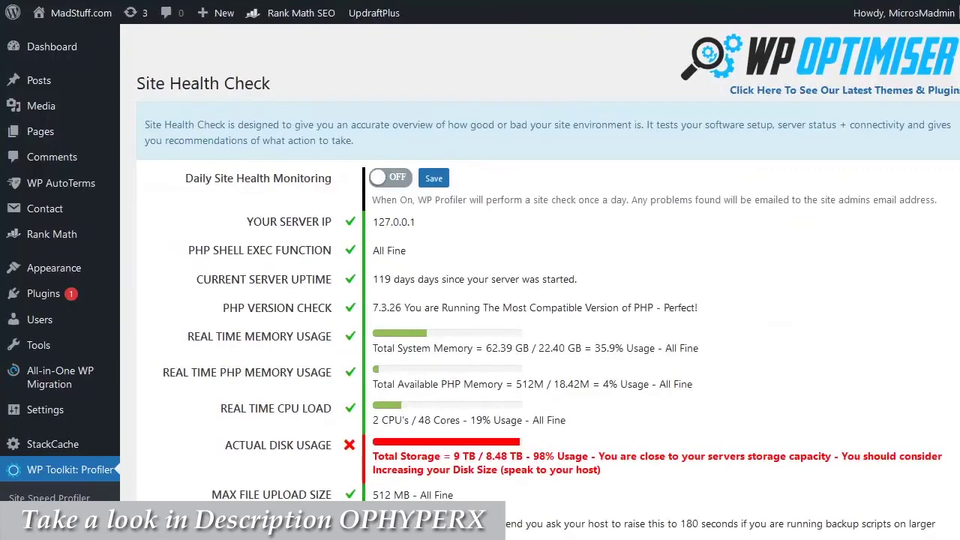
scroll(780, 238, down, 1)
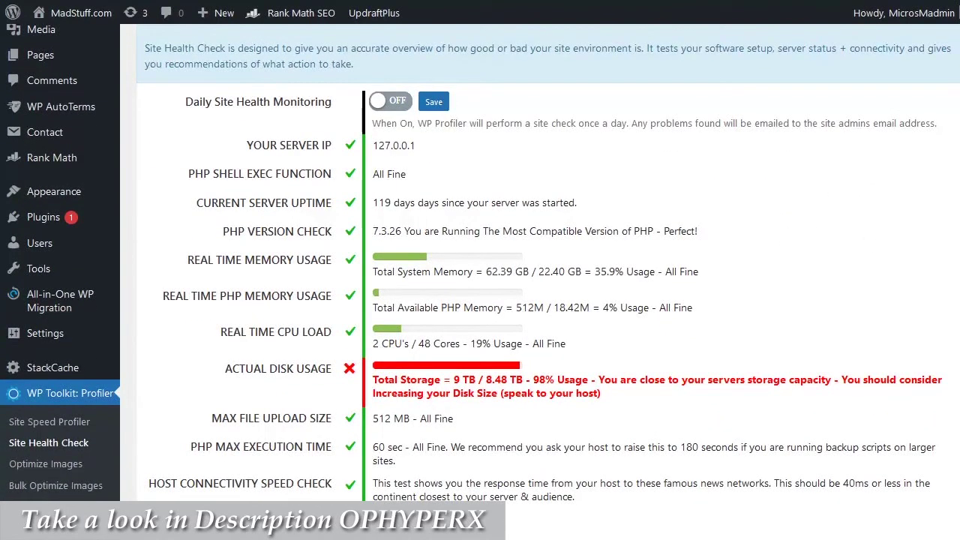
scroll(781, 238, down, 1)
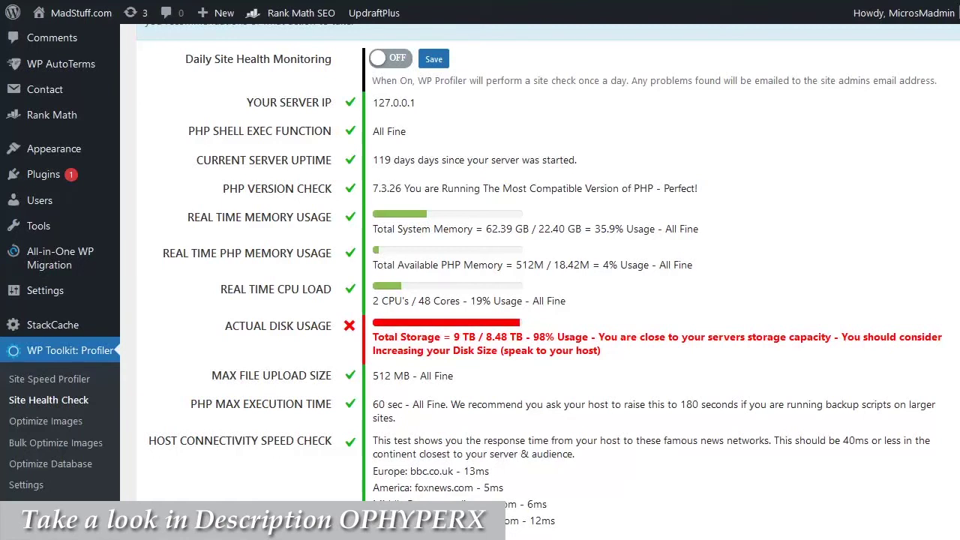
scroll(480, 271, down, 1)
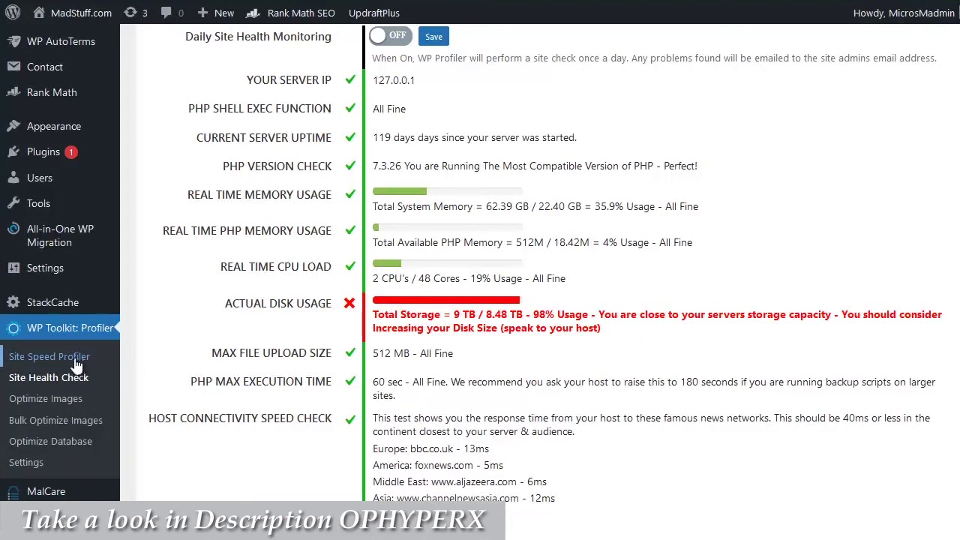
- Run a Site Speed Profiler profile of the home page, confirming the start and completion alerts
click(73, 364)
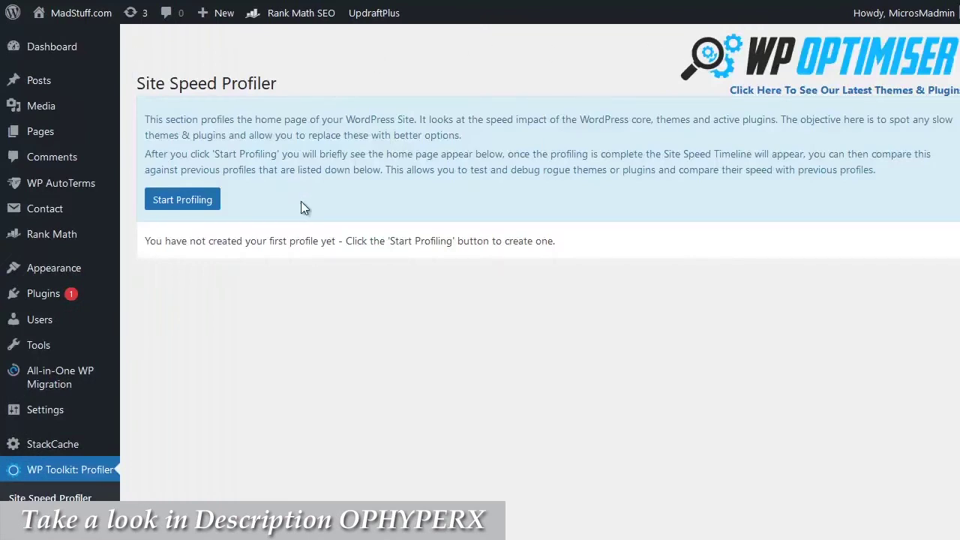
click(184, 200)
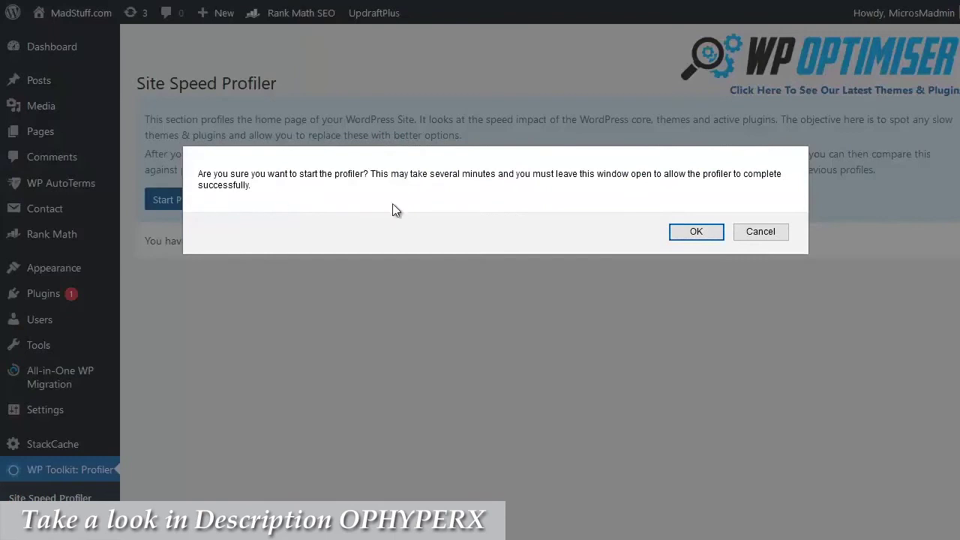
click(685, 231)
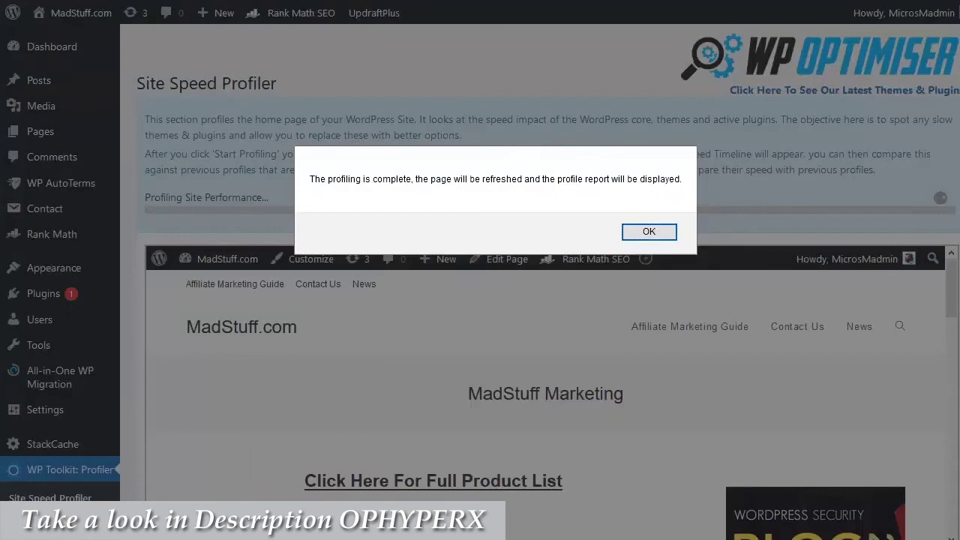
click(653, 232)
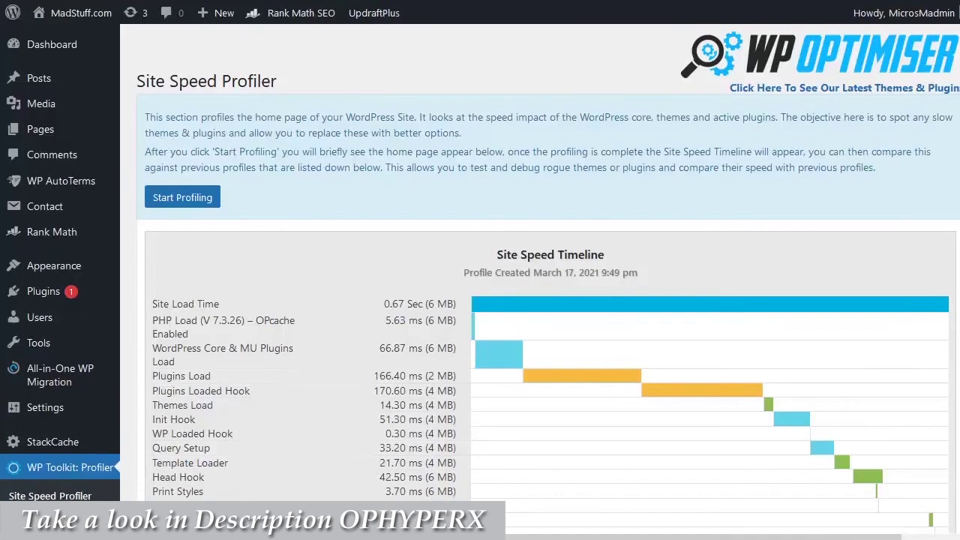
- Read the timeline's plugin load times: plugins take 50.30%, Wordfence Security slowest at 73.23 ms
scroll(480, 300, down, 2)
scroll(540, 285, down, 3)
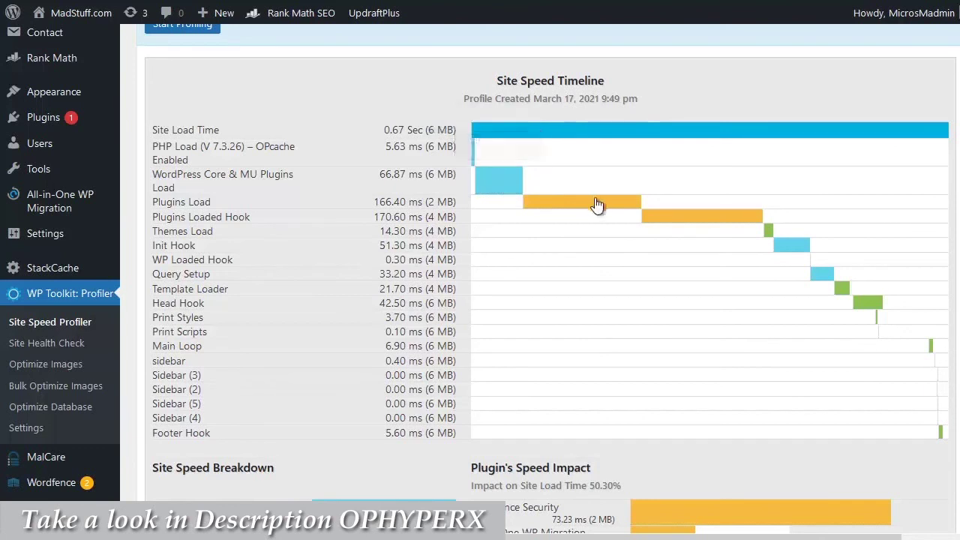
mouse_move(771, 237)
mouse_move(625, 210)
scroll(541, 278, down, 5)
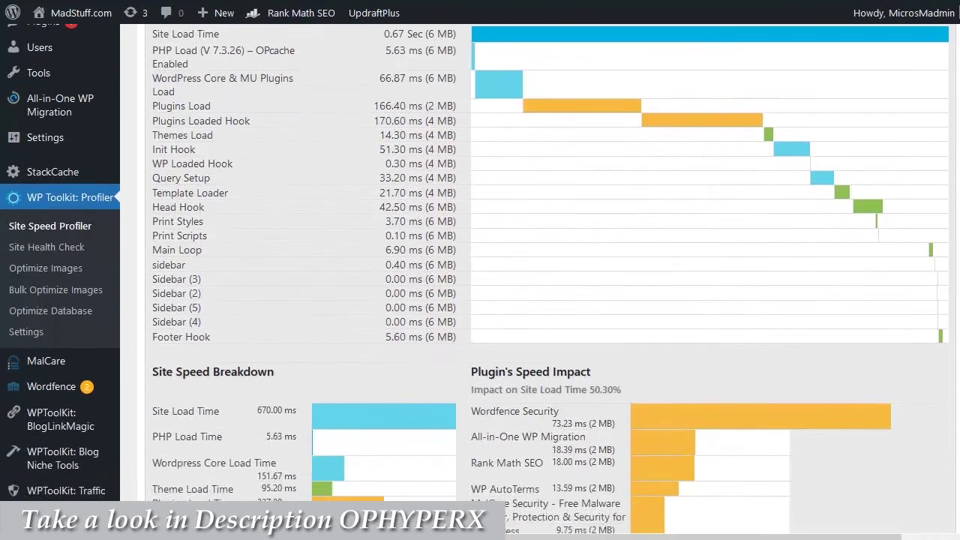
scroll(540, 278, down, 4)
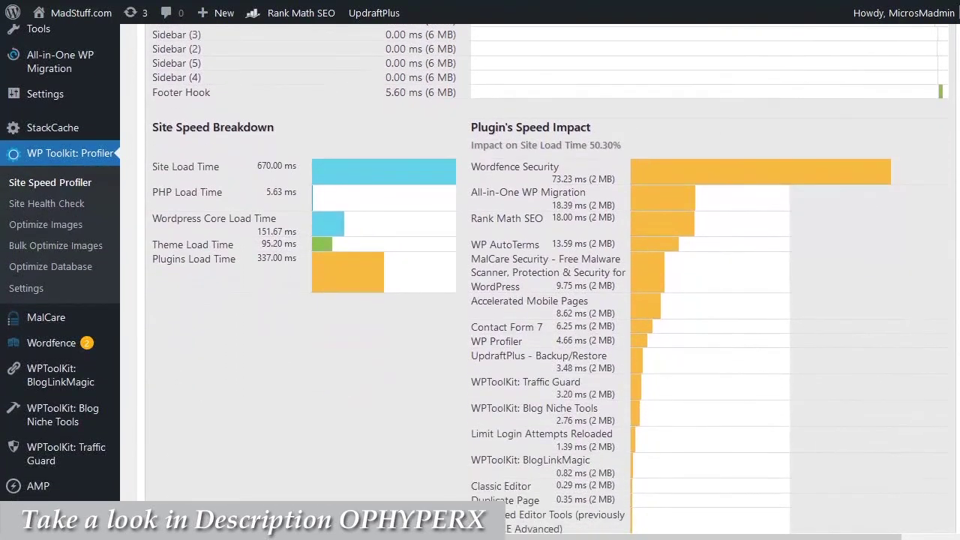
scroll(540, 278, down, 1)
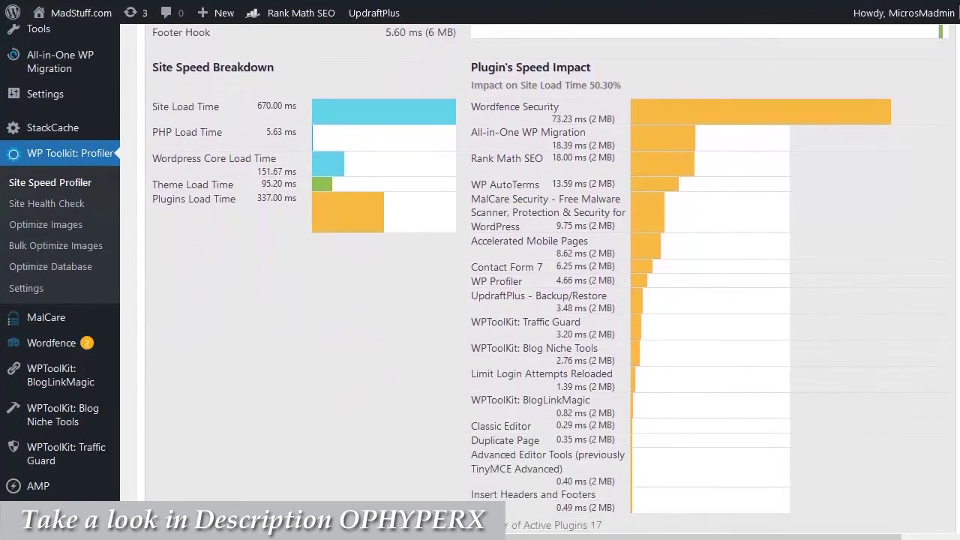
scroll(541, 277, down, 1)
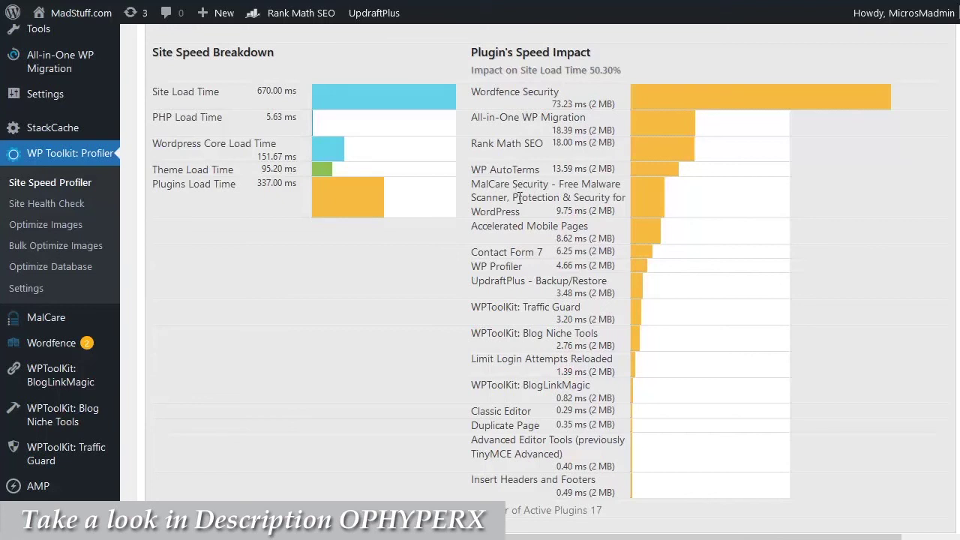
mouse_move(650, 102)
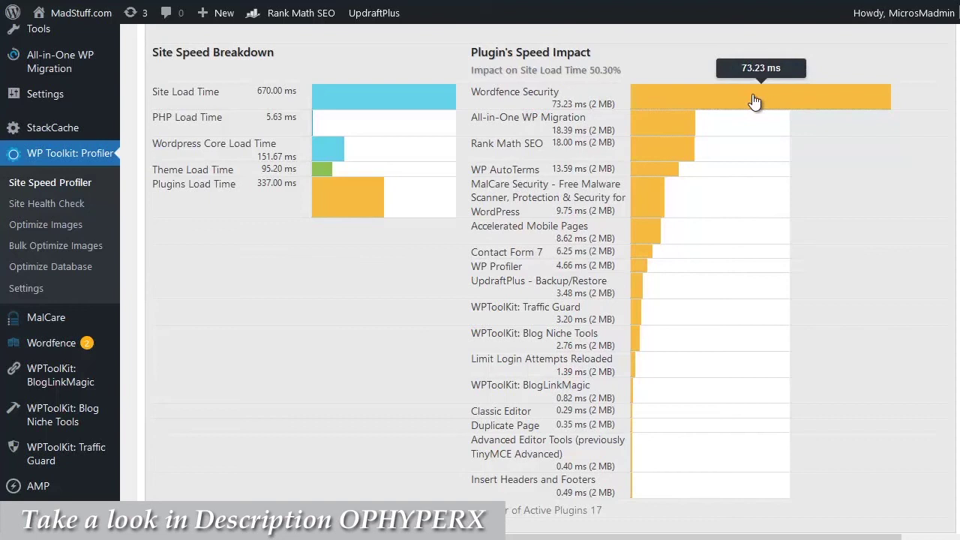
mouse_move(670, 124)
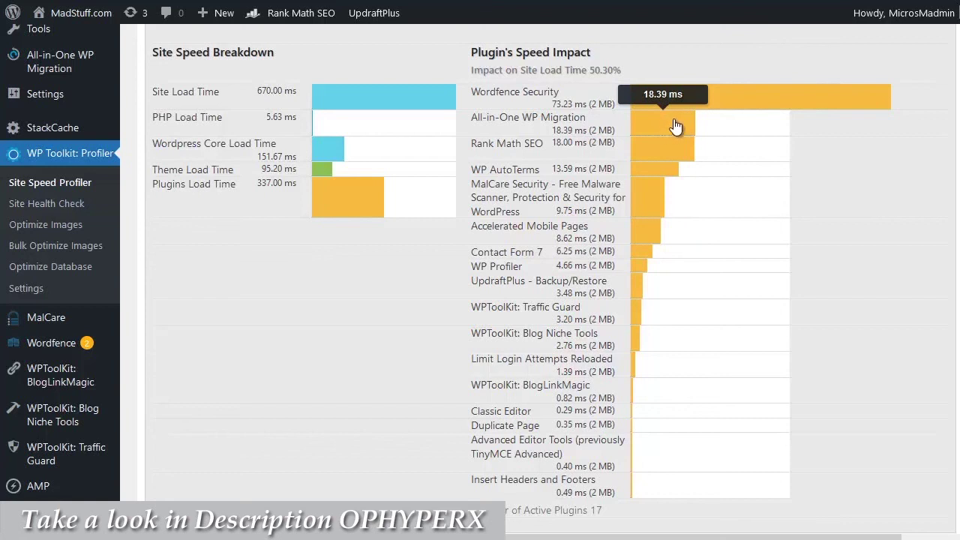
mouse_move(712, 110)
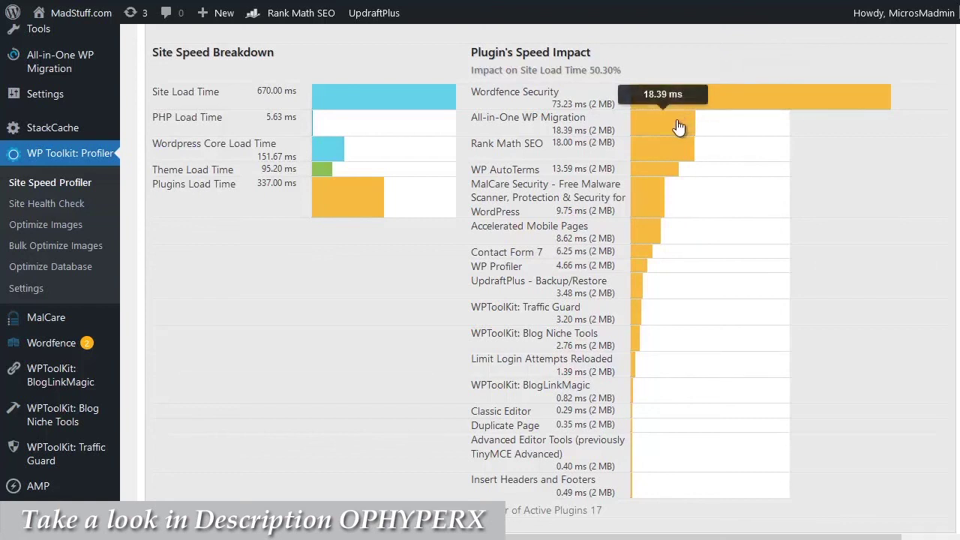